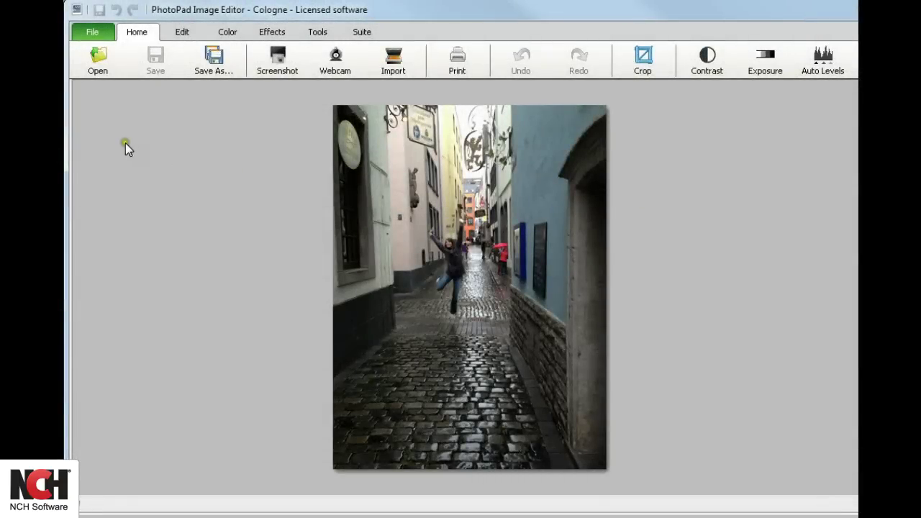
Show the Selection Tools panel from the Edit tab's Select command
click(179, 35)
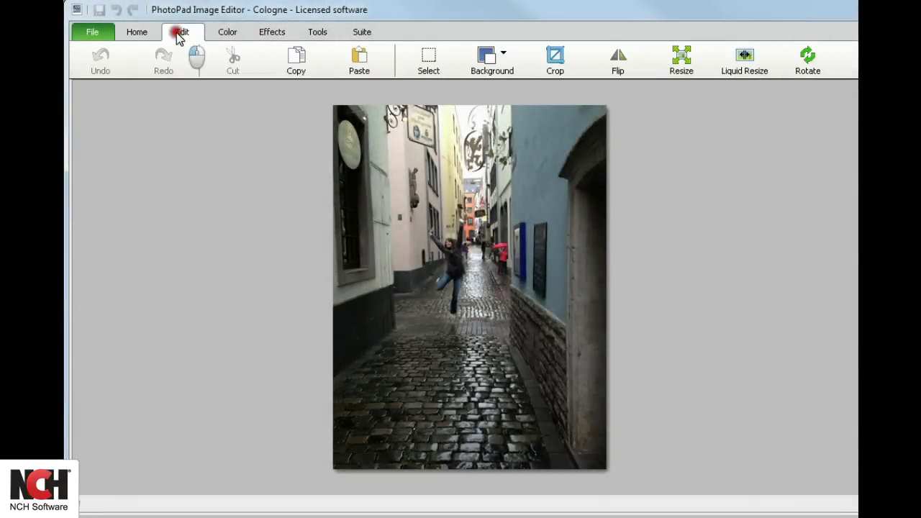
click(428, 68)
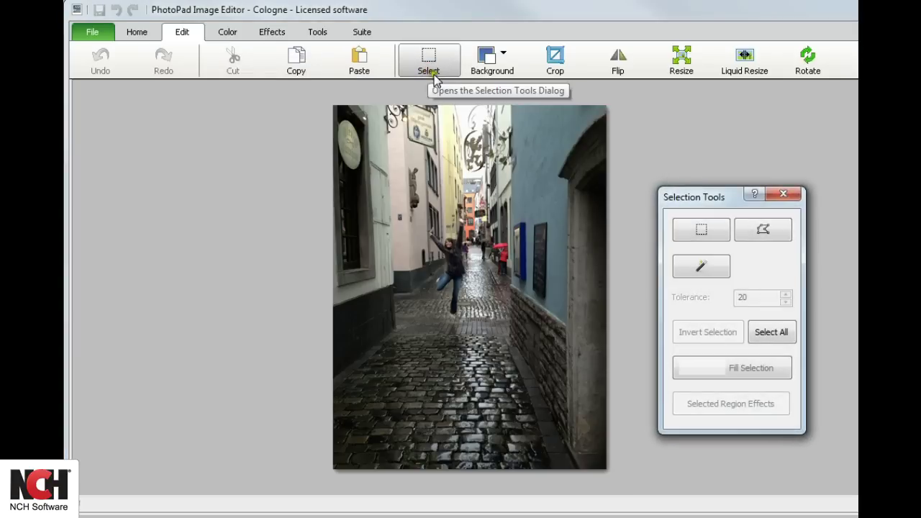
Drag a rectangular selection from near the top-left corner to near the bottom-right corner
click(697, 238)
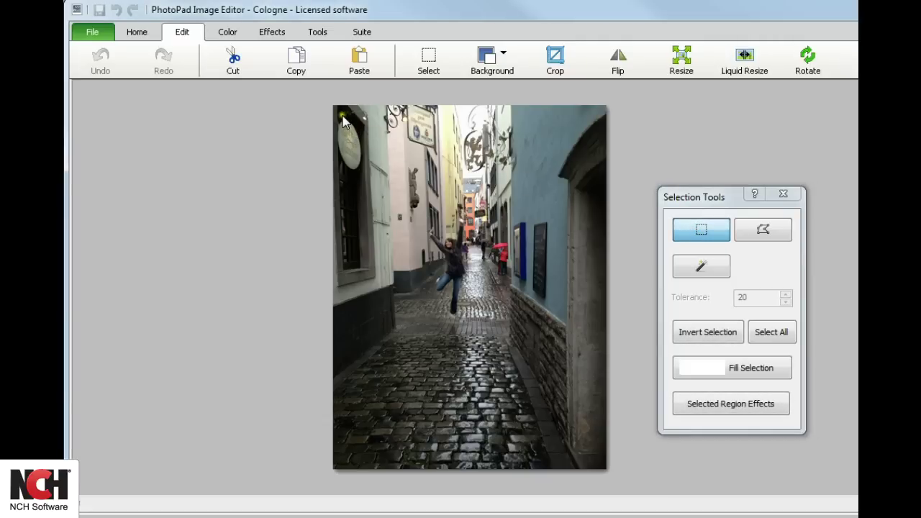
mouse_move(342, 115)
mouse_down()
mouse_move(590, 297)
mouse_move(586, 424)
mouse_up()
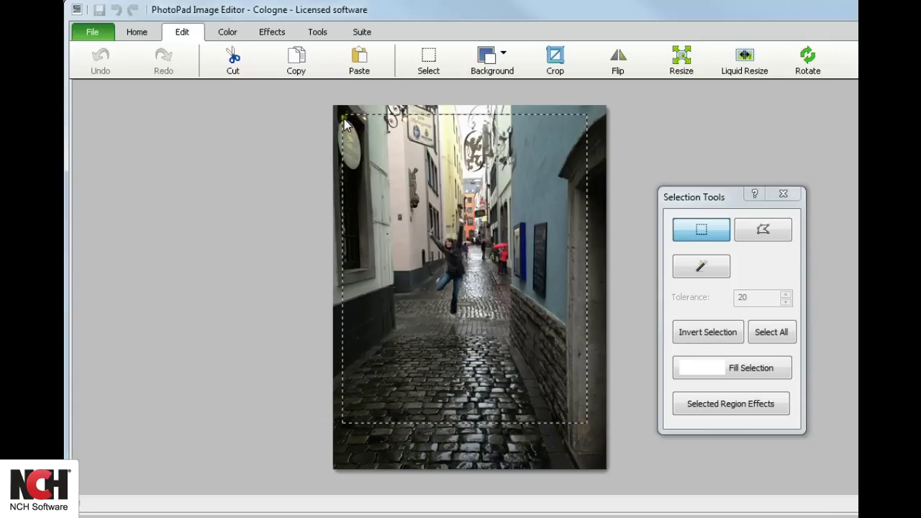
drag(343, 120, 594, 458)
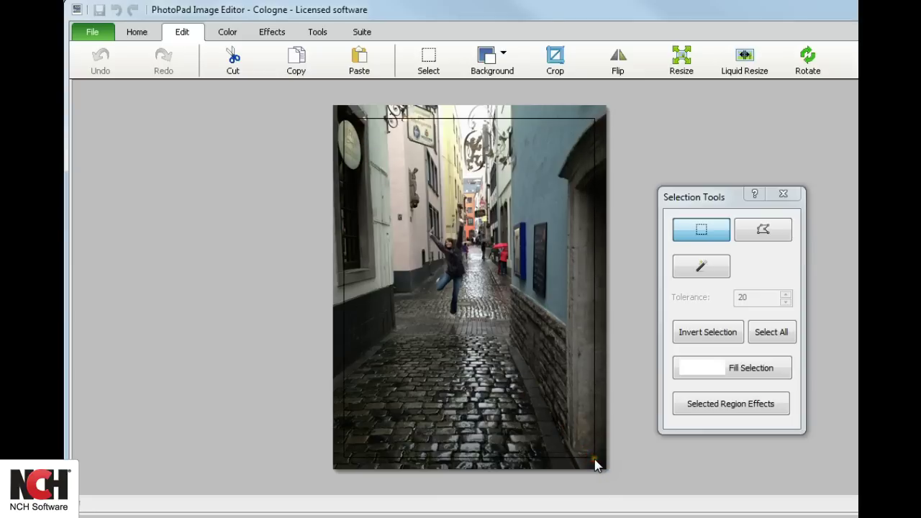
drag(595, 465, 594, 465)
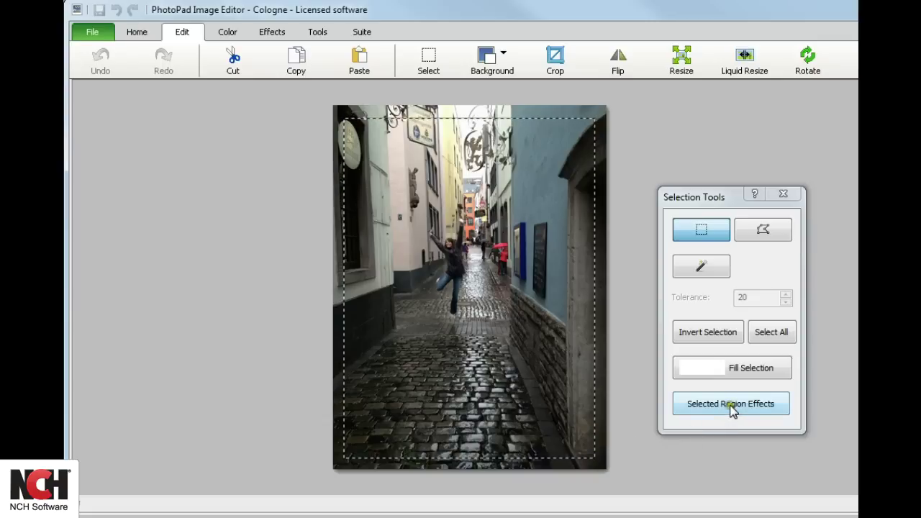
Invert the selection, fill the outer border strip with black, and close Selection Tools
click(711, 335)
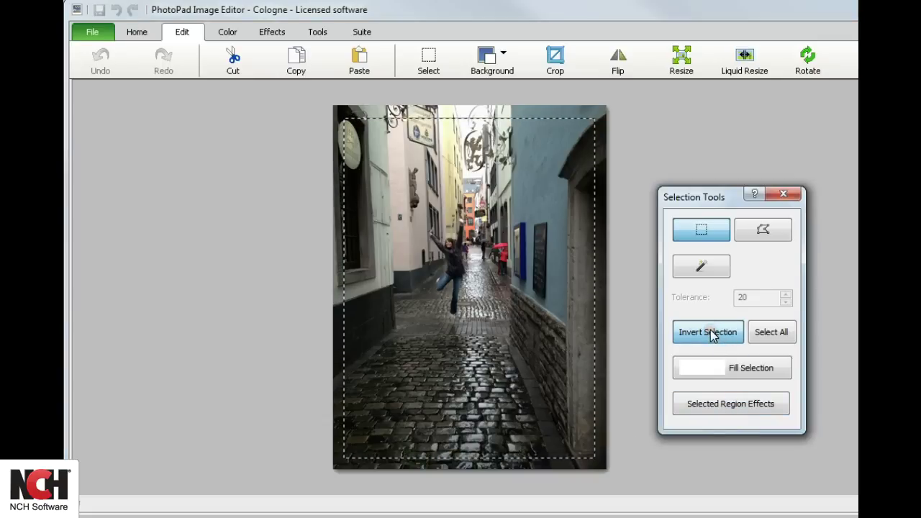
click(712, 337)
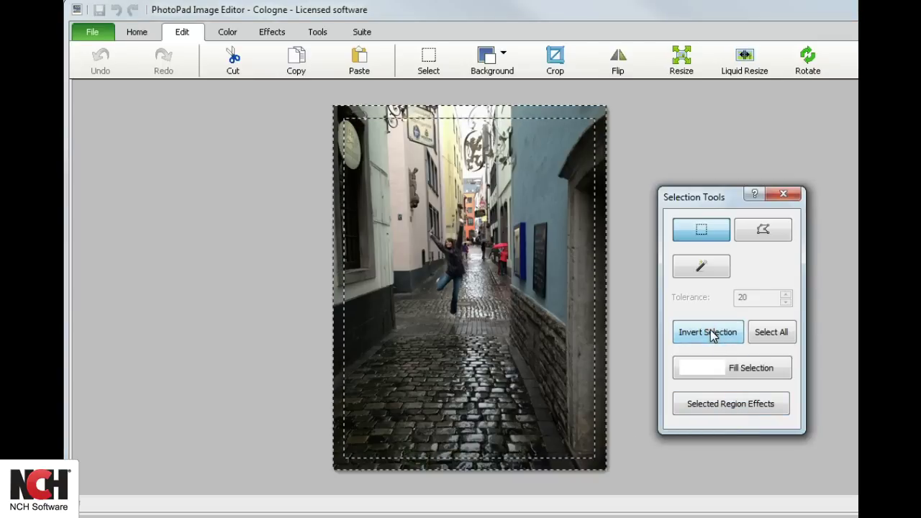
click(715, 370)
click(720, 370)
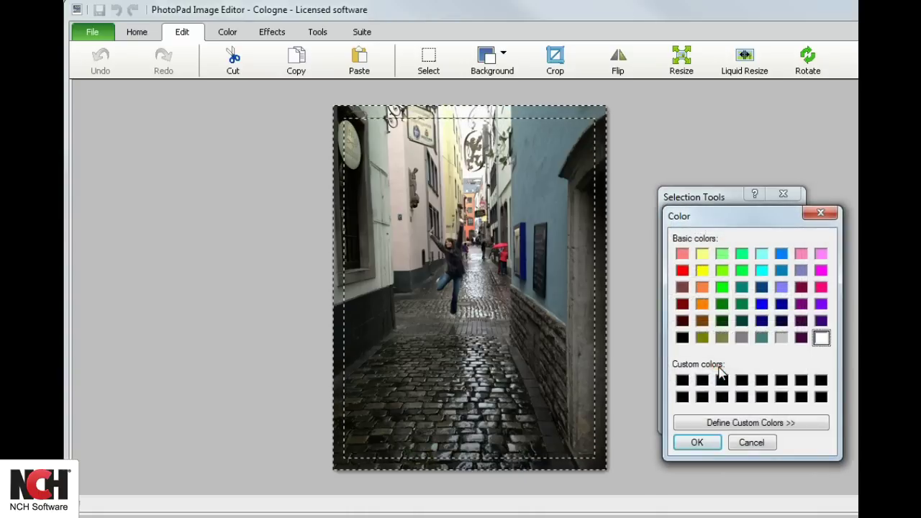
click(683, 338)
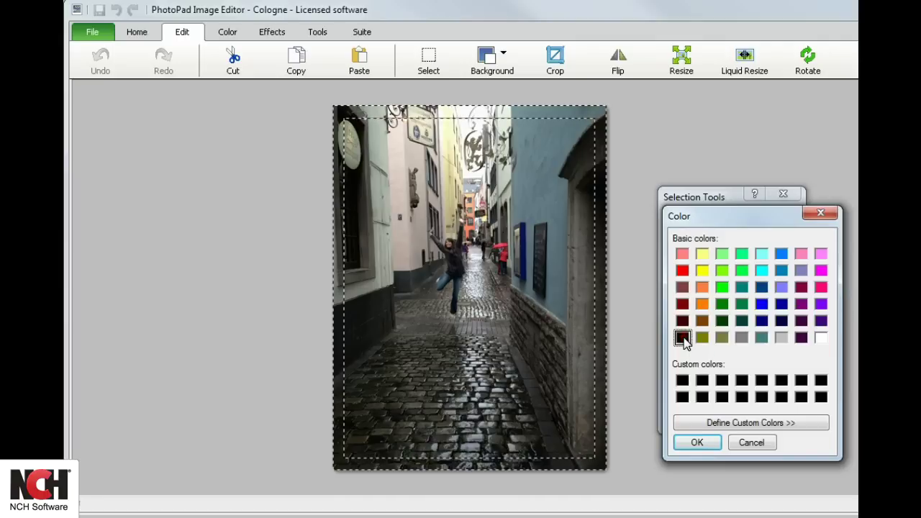
click(697, 443)
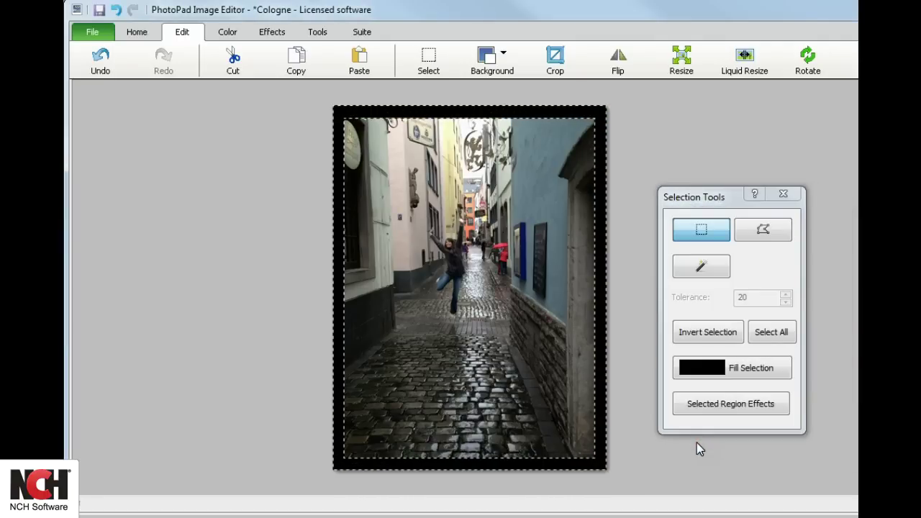
click(782, 196)
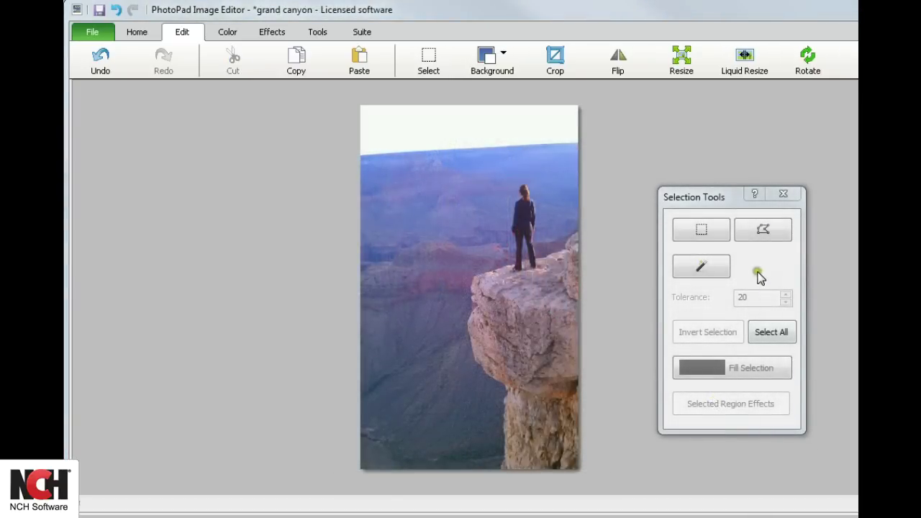
Begin a lasso outline along the cliff top and around the standing hiker
click(759, 232)
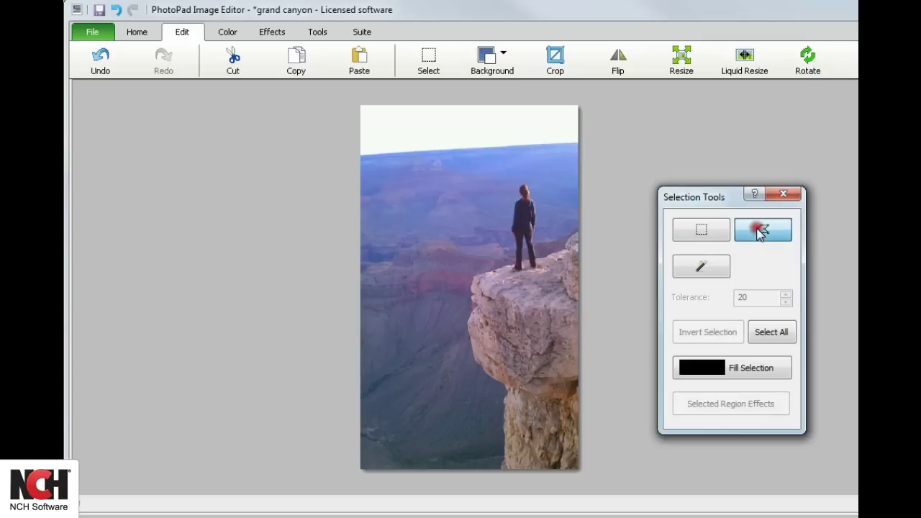
click(579, 232)
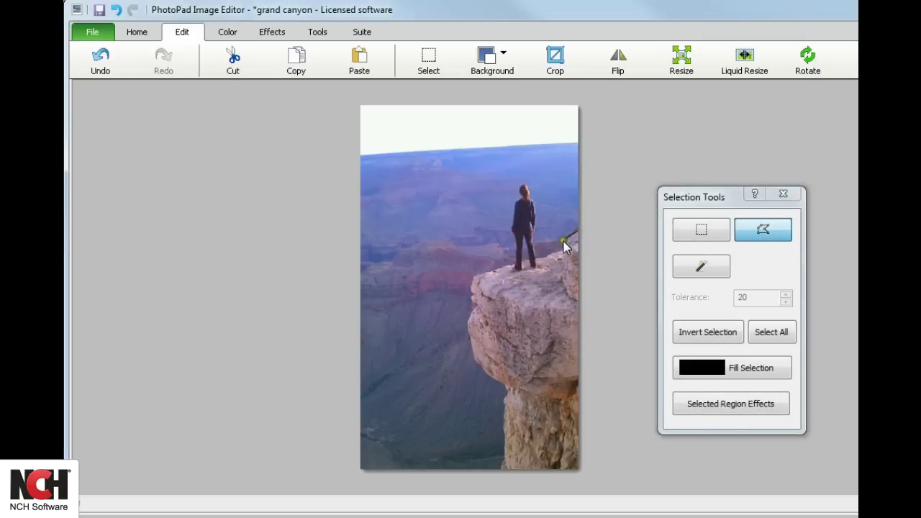
click(563, 247)
click(535, 254)
click(538, 214)
click(521, 185)
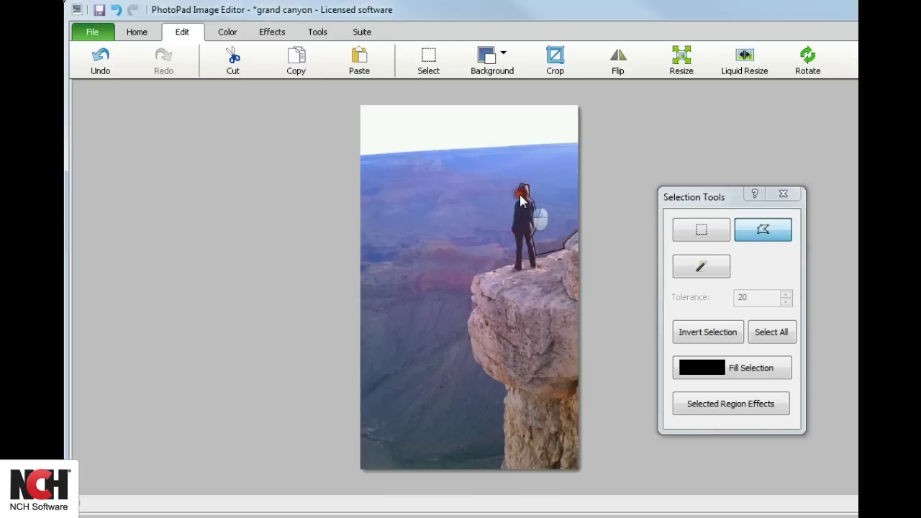
click(516, 192)
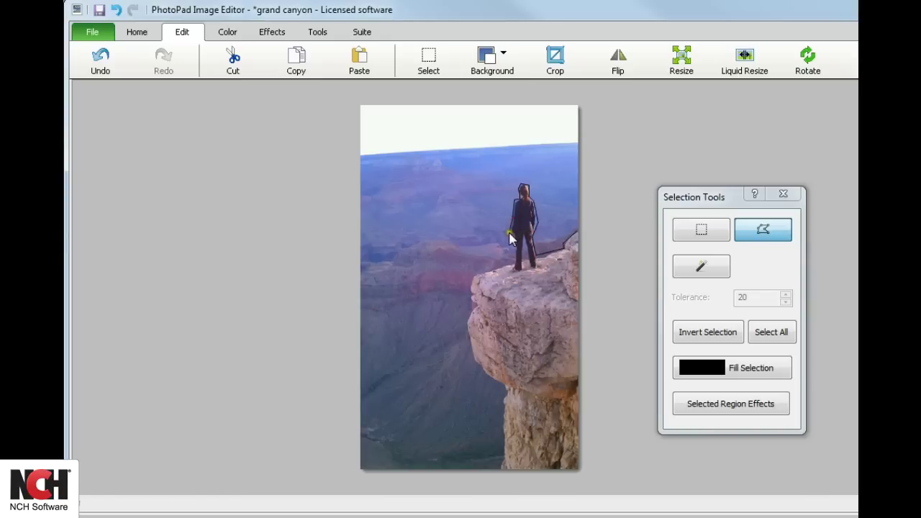
click(511, 232)
click(516, 264)
Continue the outline down the cliff's left edge and base, closing it at the right edge
click(470, 277)
click(470, 291)
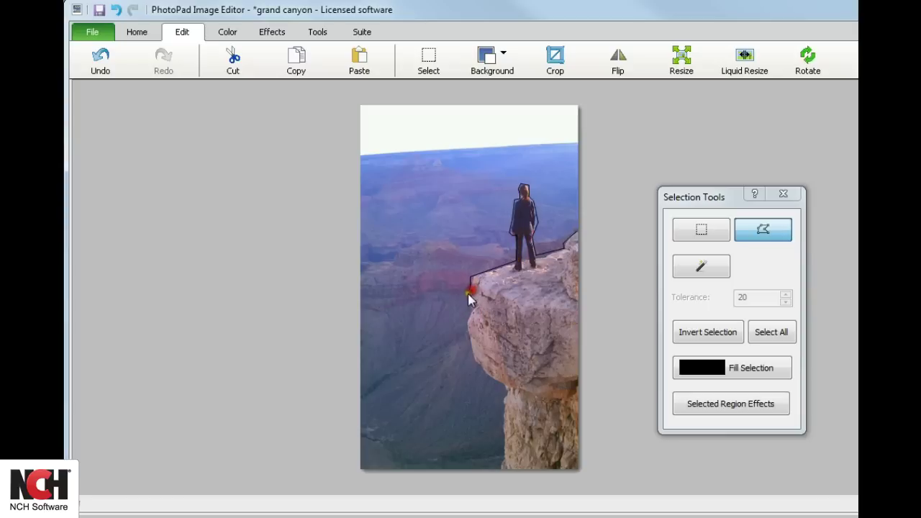
click(466, 319)
click(473, 363)
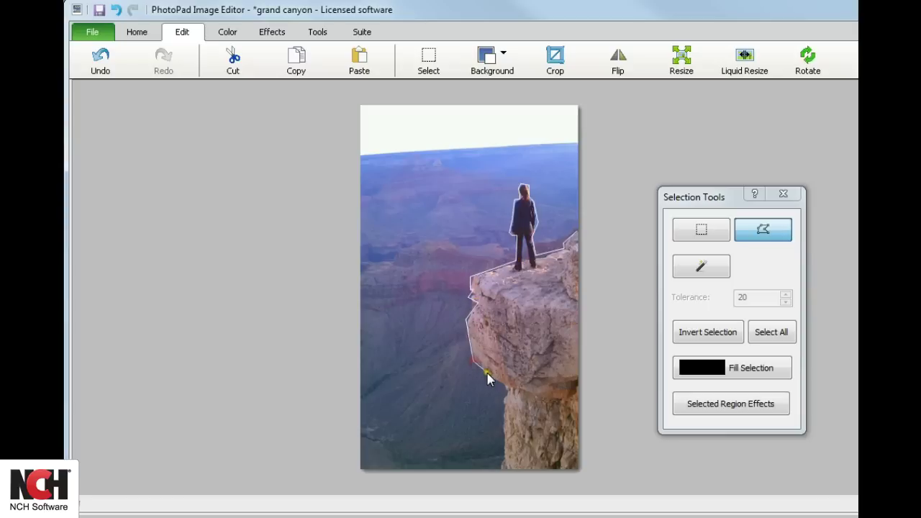
click(503, 389)
click(503, 453)
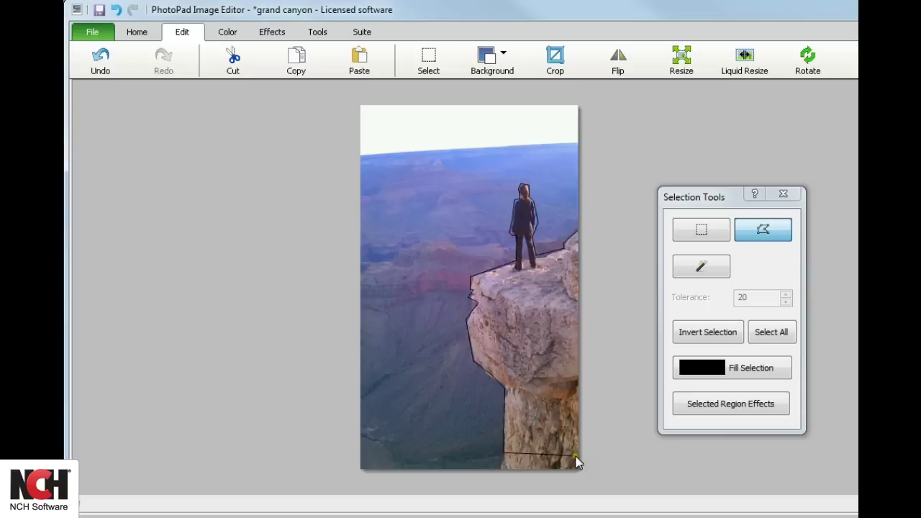
click(576, 453)
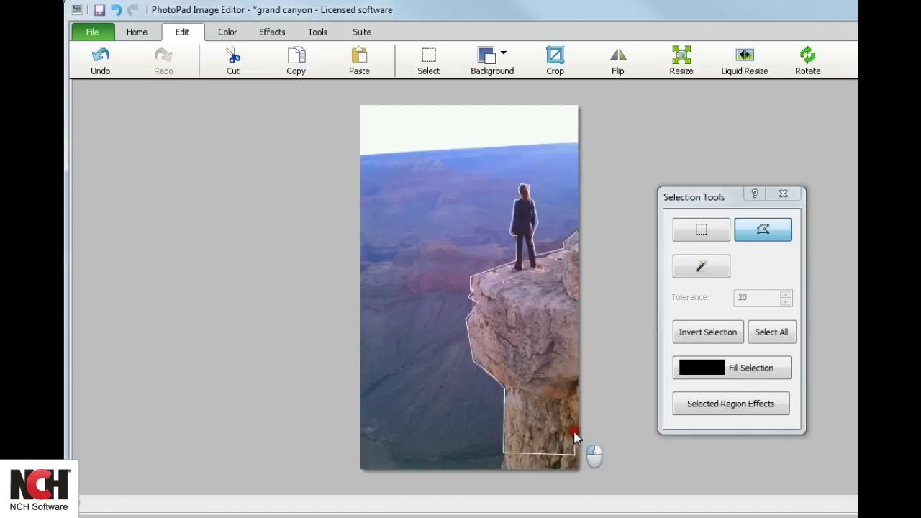
double_click(575, 436)
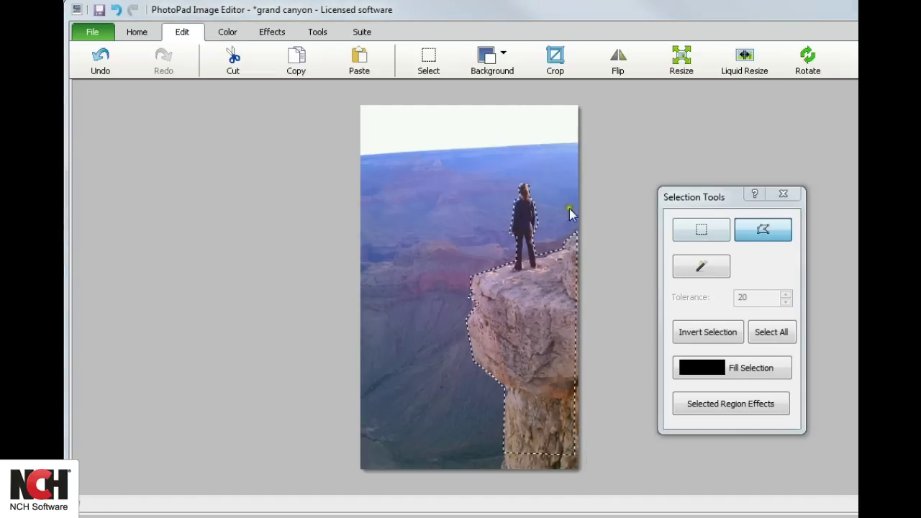
Copy and paste the hiker and cliff, move the copy left, tilt it slightly, and commit
click(295, 64)
click(357, 61)
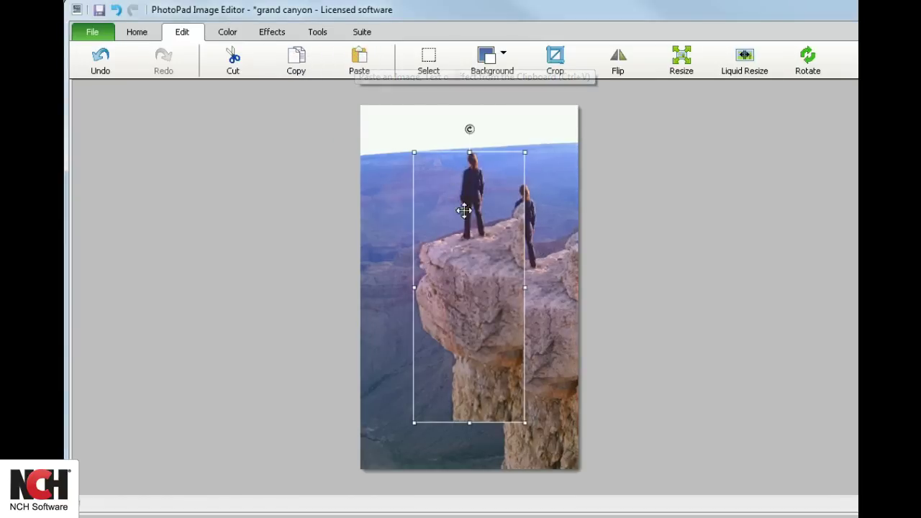
mouse_move(479, 256)
mouse_down()
mouse_move(461, 281)
mouse_move(427, 299)
mouse_up()
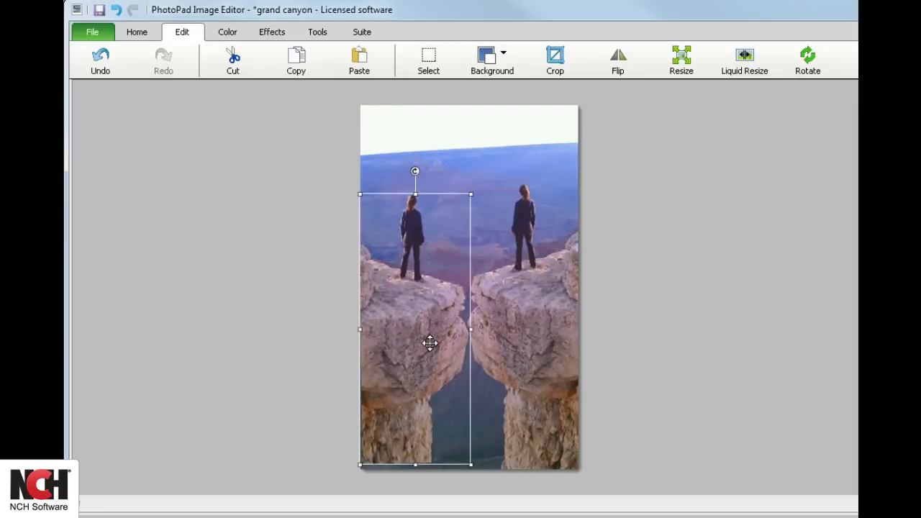
drag(429, 343, 412, 359)
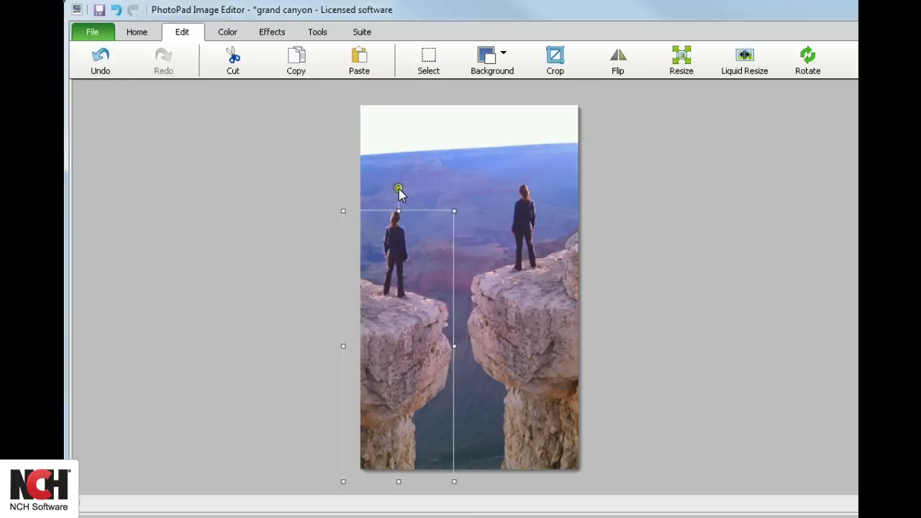
mouse_move(399, 189)
mouse_down()
mouse_move(416, 194)
mouse_move(411, 181)
mouse_move(400, 186)
mouse_up()
click(472, 167)
click(472, 159)
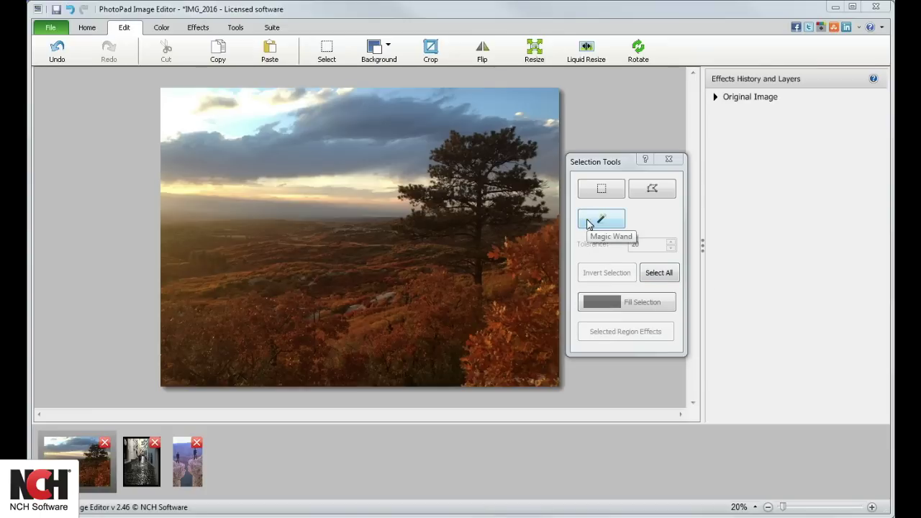
Use Magic Wand on the orange hillside, then reselect it at tolerance 10
click(589, 223)
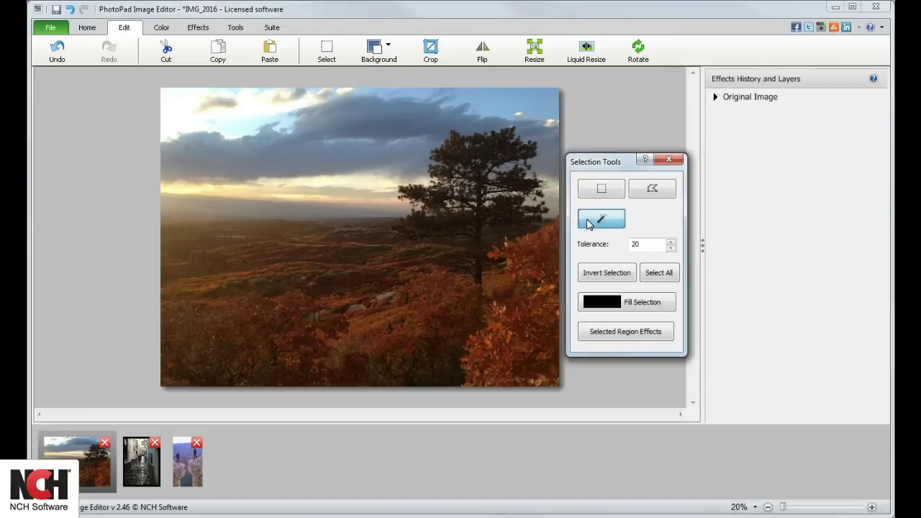
click(531, 261)
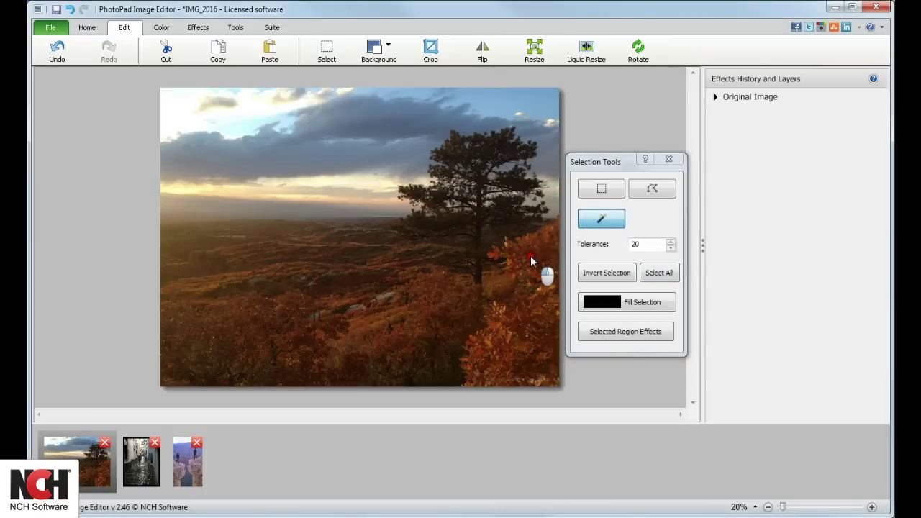
click(448, 317)
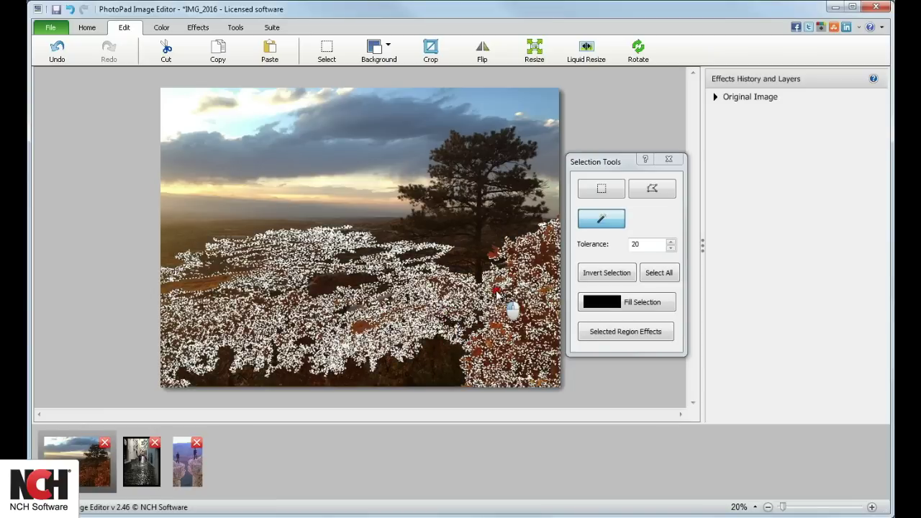
click(648, 244)
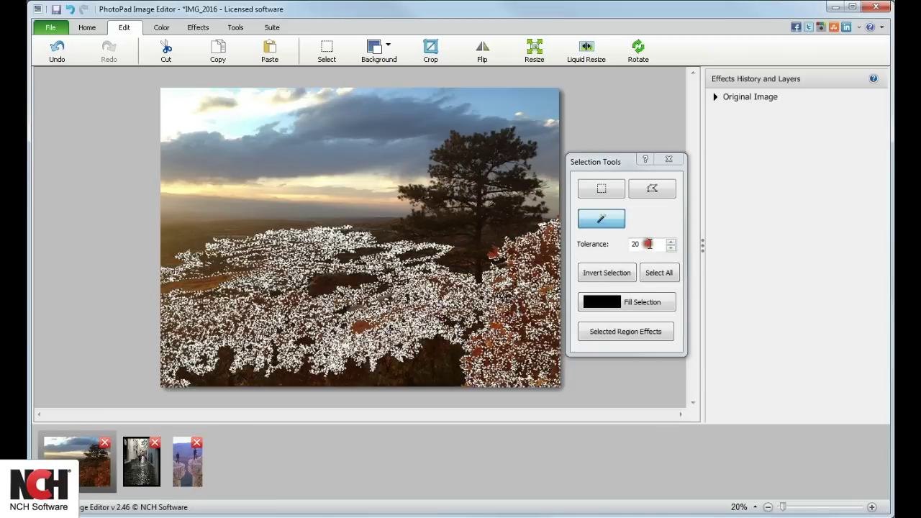
click(647, 242)
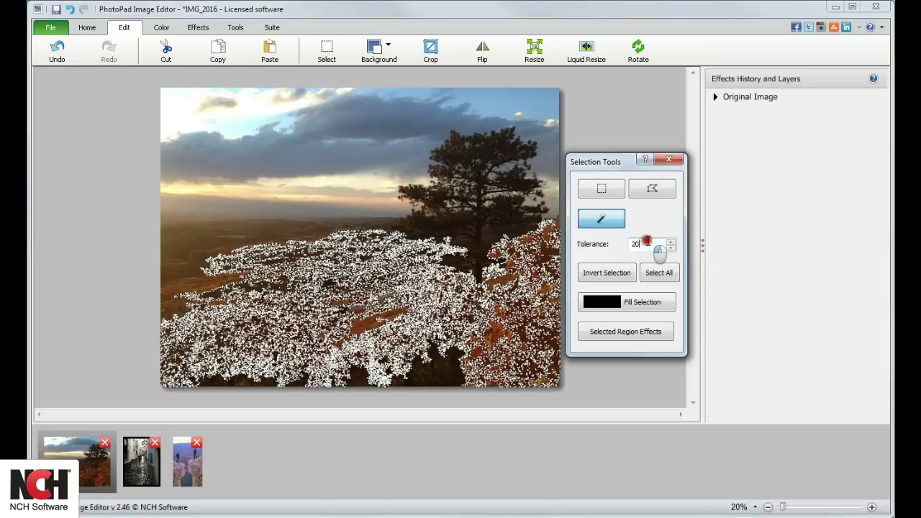
key(BackSpace)
key(BackSpace)
text(10)
click(202, 282)
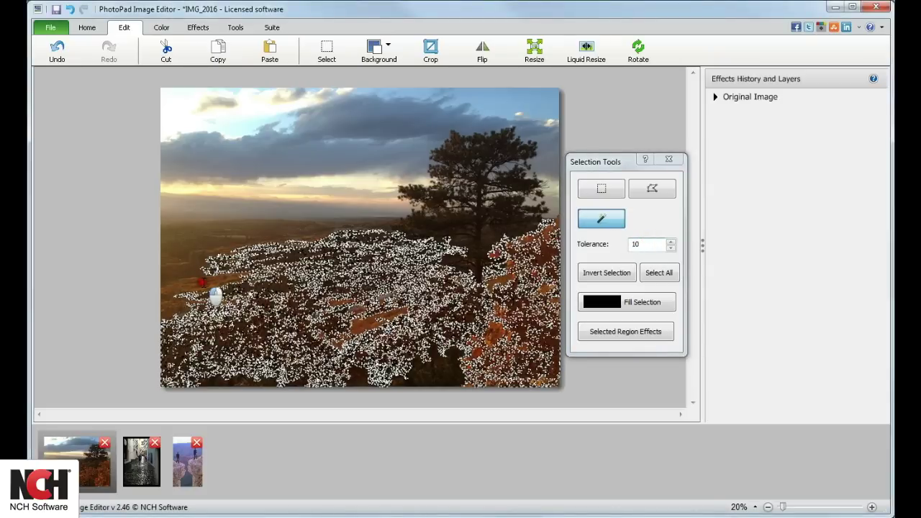
click(203, 282)
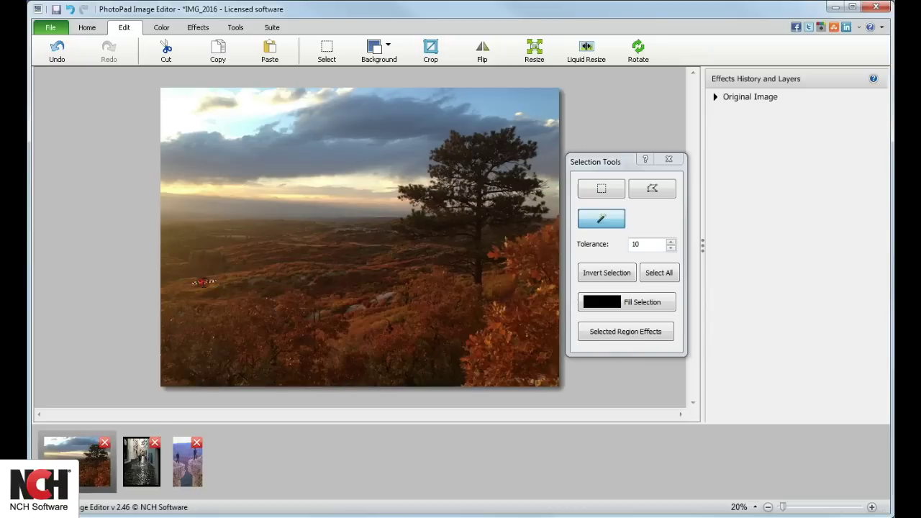
Raise the tolerance to 70 and select the dark tree
double_click(649, 245)
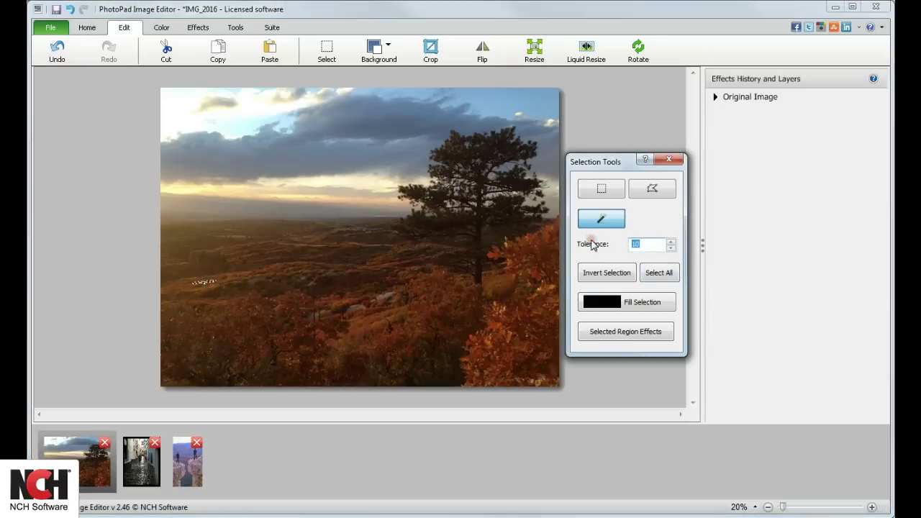
text(70)
click(425, 307)
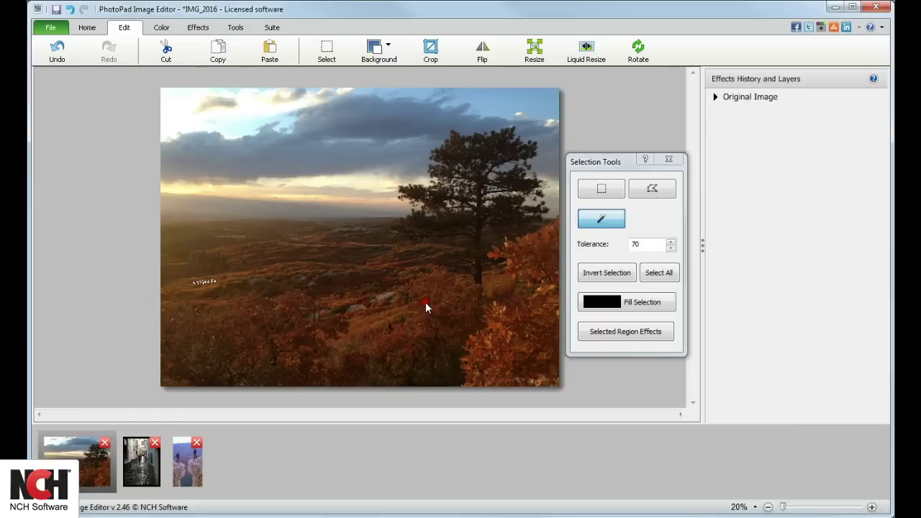
Add a selected-region Oil Paint effect with a slightly larger brush size
click(650, 336)
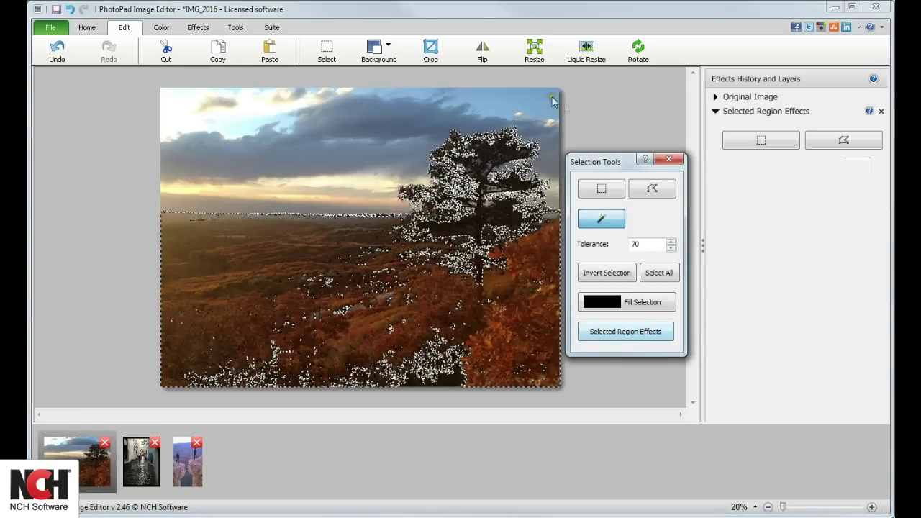
click(199, 28)
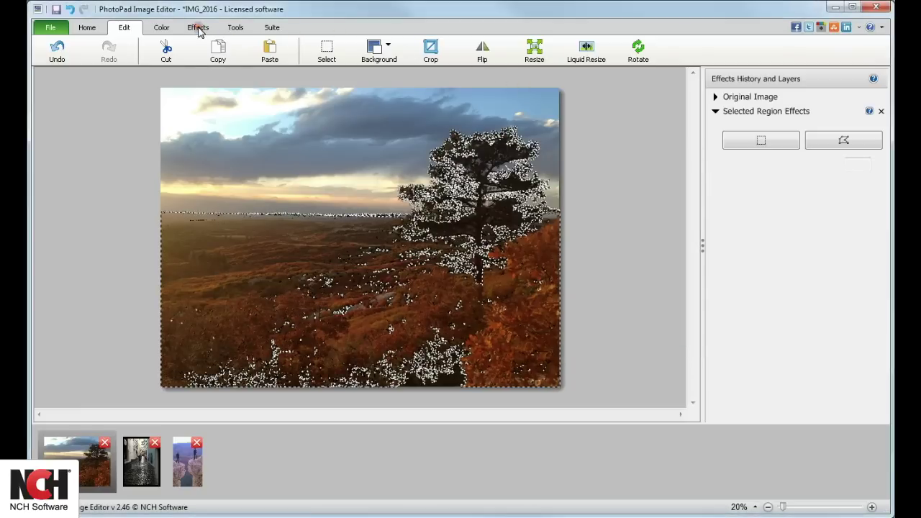
click(501, 58)
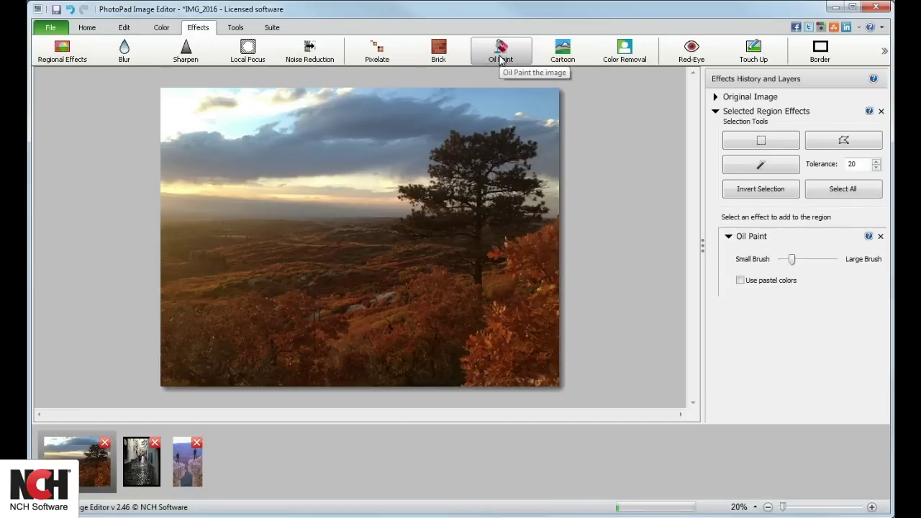
click(809, 260)
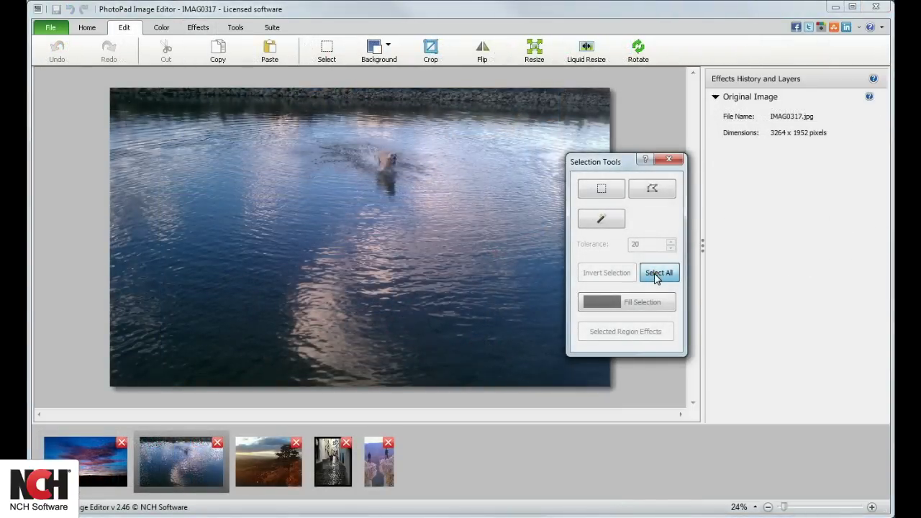
Select all of the lake photo, paste it onto the sunset image, and drag it down
click(655, 277)
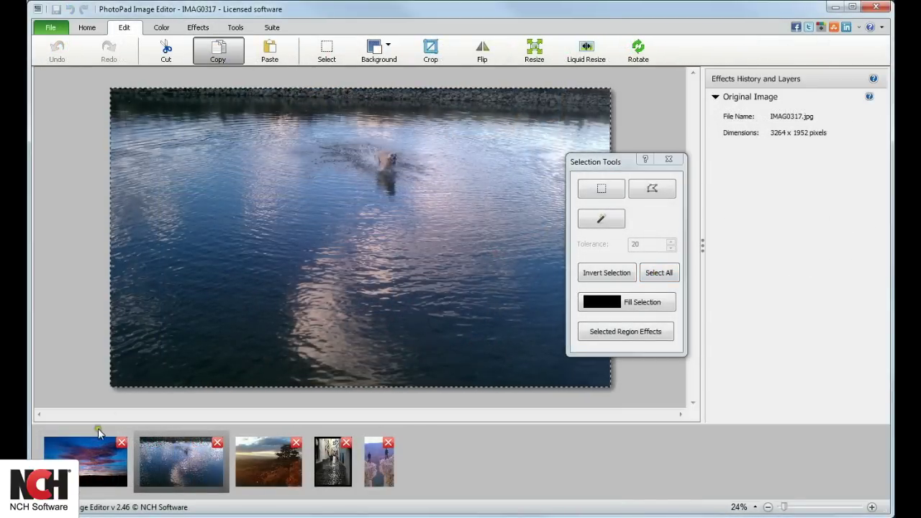
click(276, 52)
drag(303, 180, 301, 370)
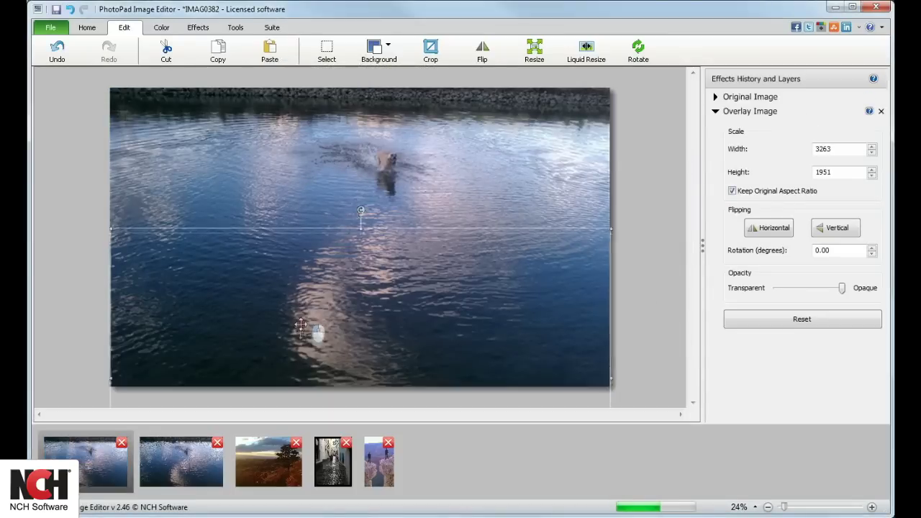